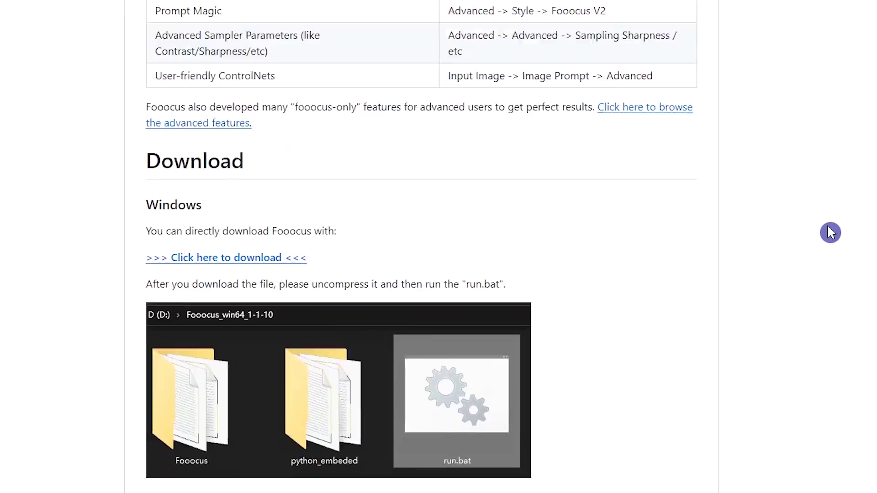
Step: Scroll down the Fooocus README toward the Download section
scroll(830, 232, "down", 10)
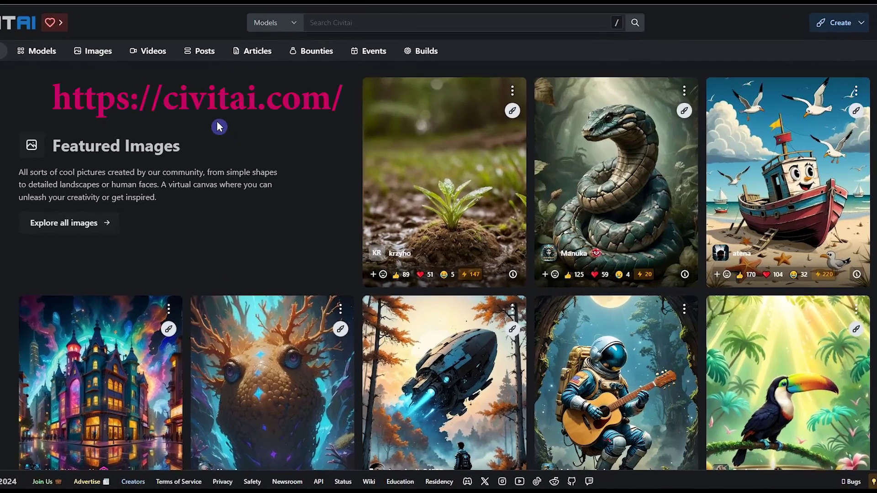
Step: Filter the Civitai Models list to SDXL 1.0 and SDXL 0.9 base models
scroll(268, 124, "down", 20)
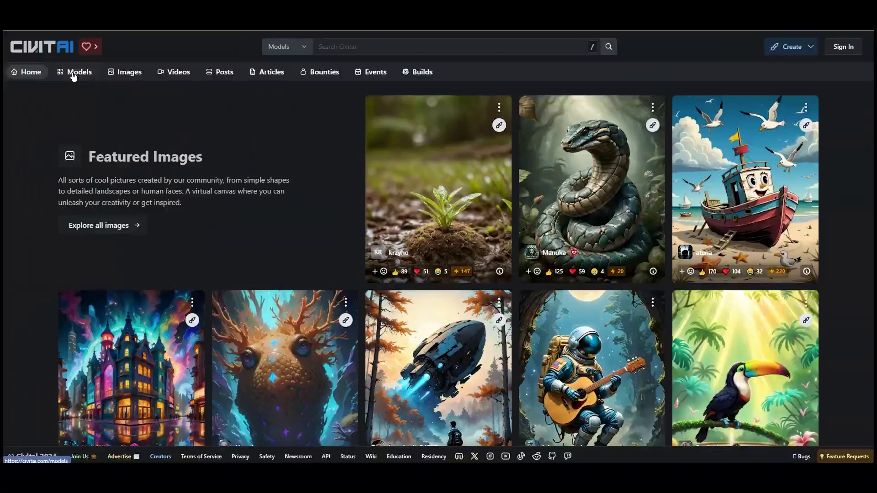
left_click(73, 73)
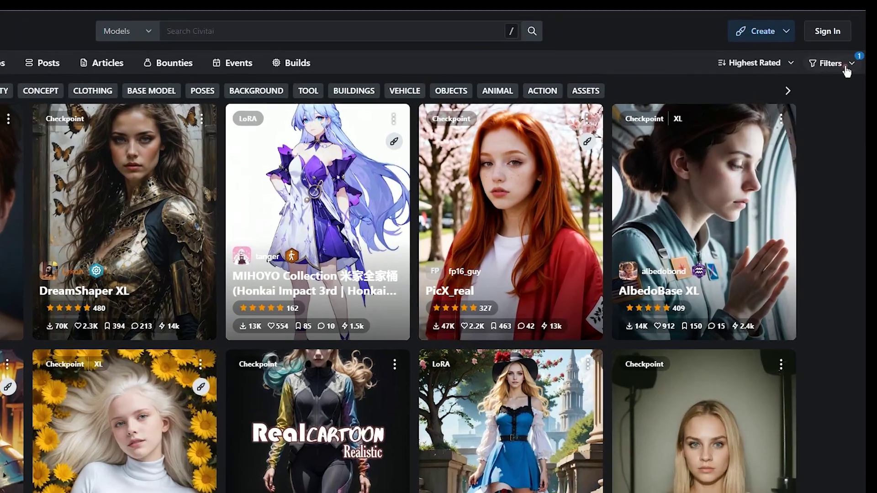
left_click(858, 79)
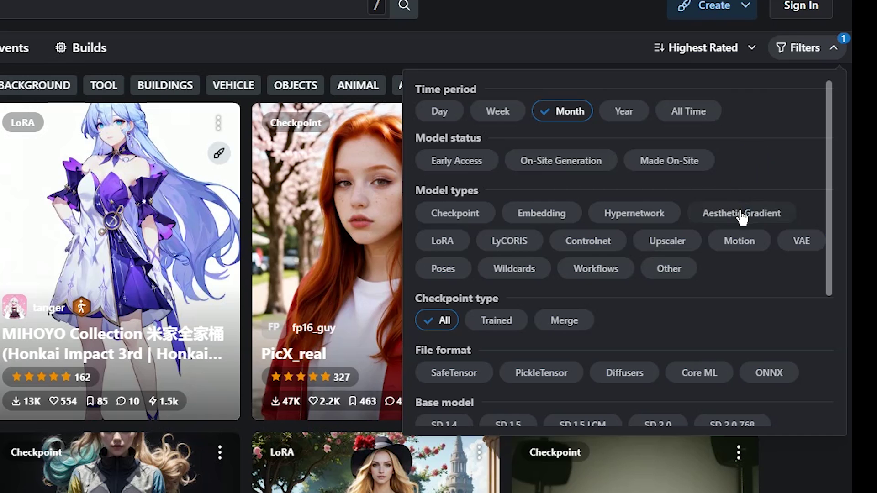
scroll(741, 218, "down", 5)
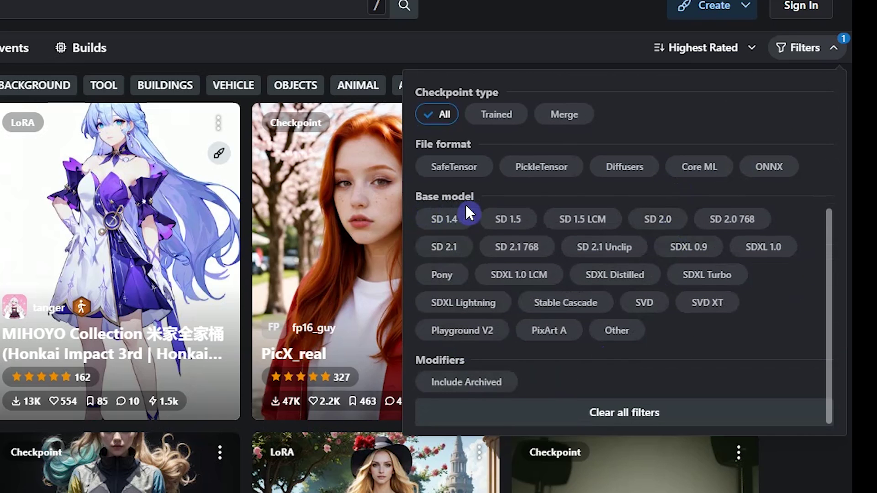
left_click(762, 249)
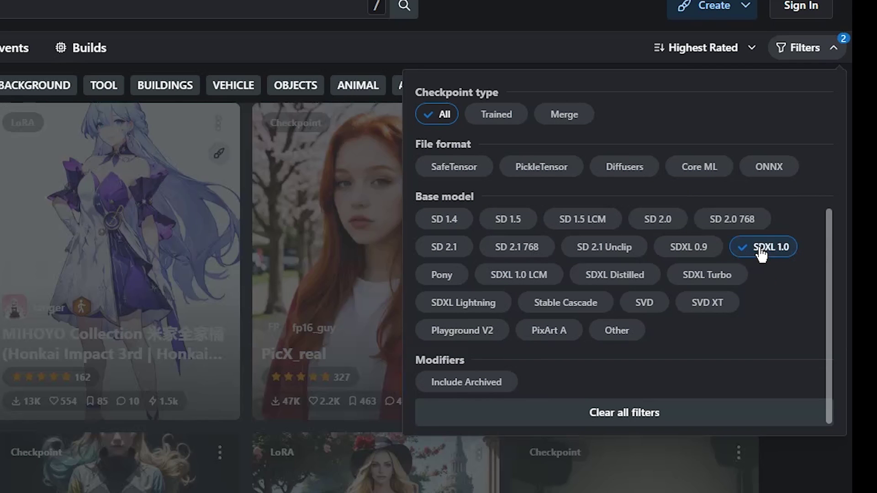
left_click(688, 248)
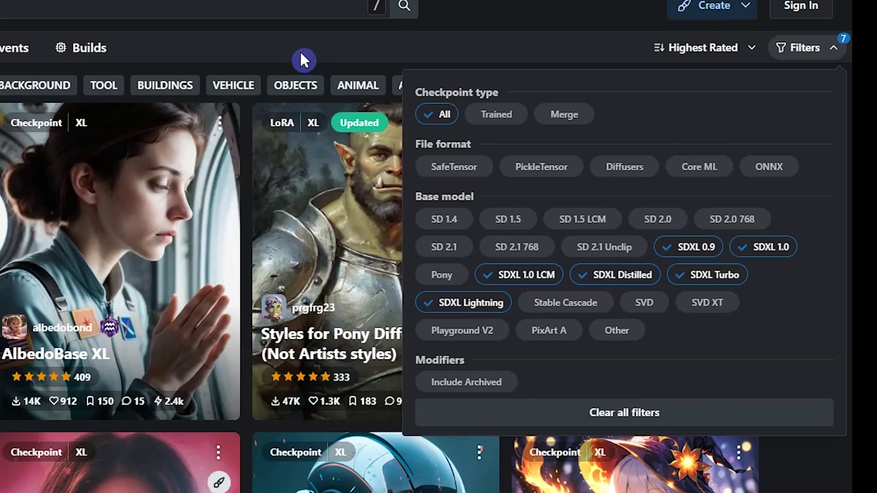
left_click(305, 58)
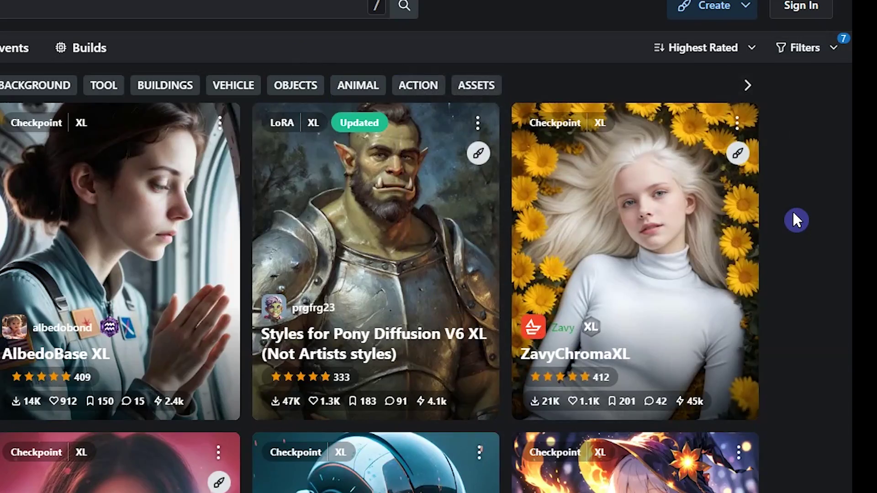
Step: Open the RealVisXL V4.0 page and scroll to its recommended negative prompt and parameters
scroll(792, 209, "down", 5)
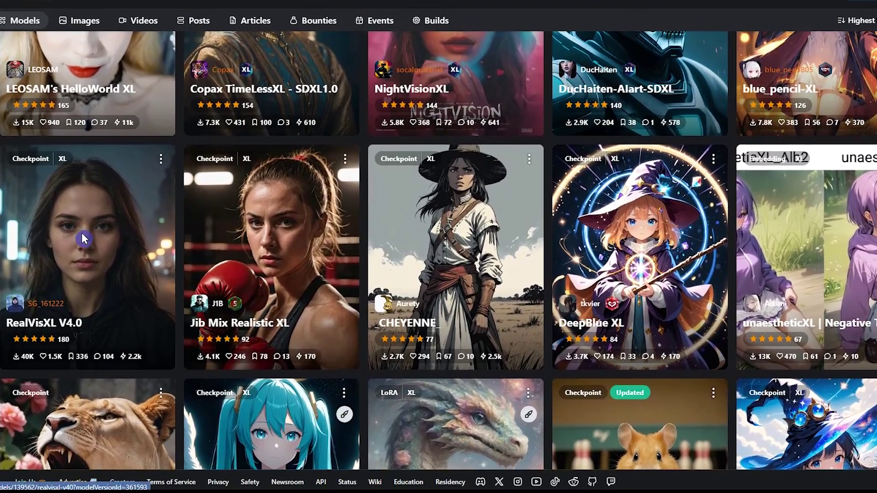
left_click(130, 254)
scroll(809, 340, "down", 10)
scroll(810, 340, "up", 2)
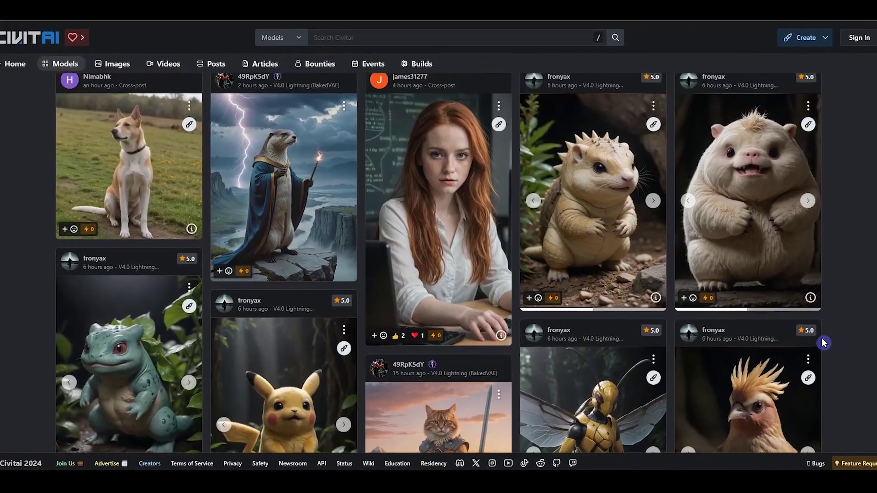
scroll(809, 340, "down", 2)
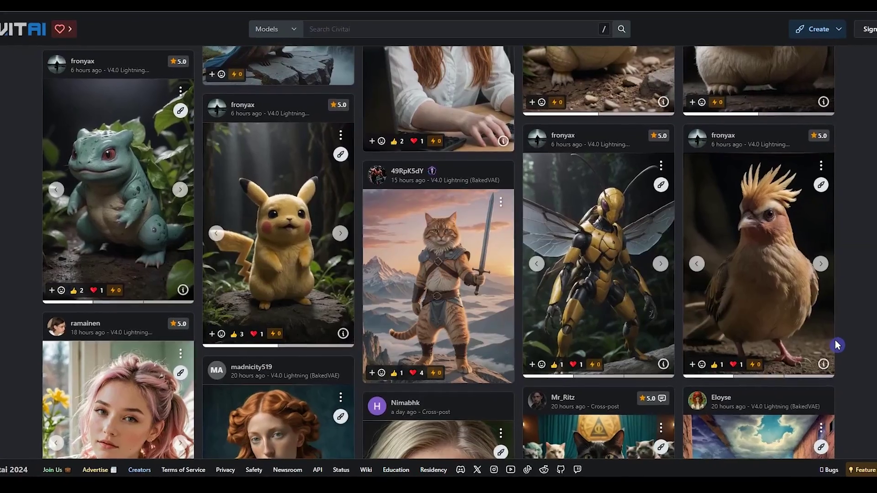
scroll(838, 346, "down", 15)
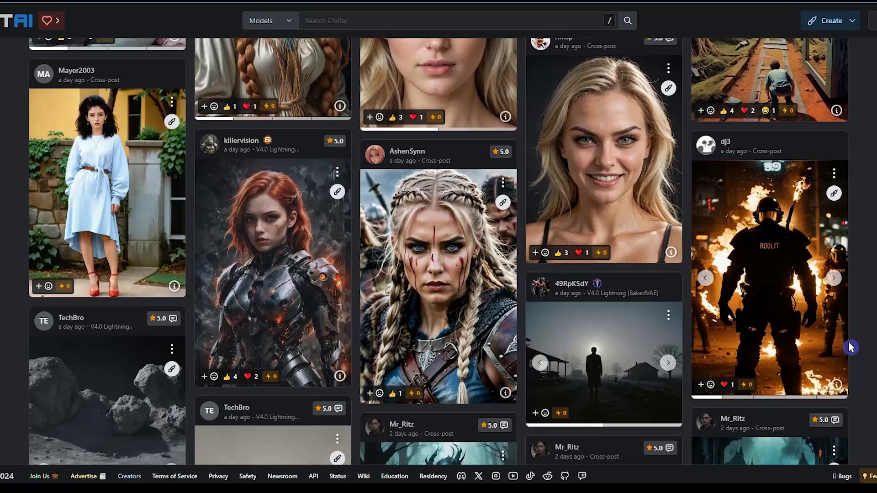
scroll(864, 348, "down", 5)
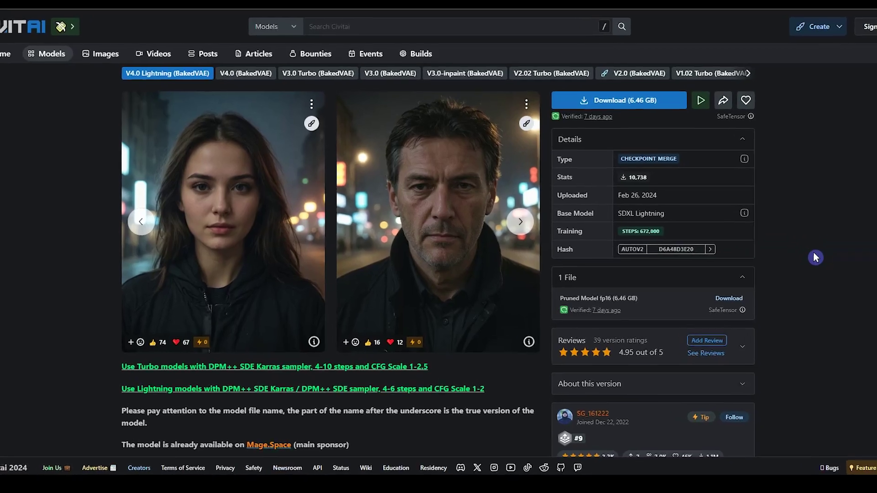
scroll(815, 257, "down", 5)
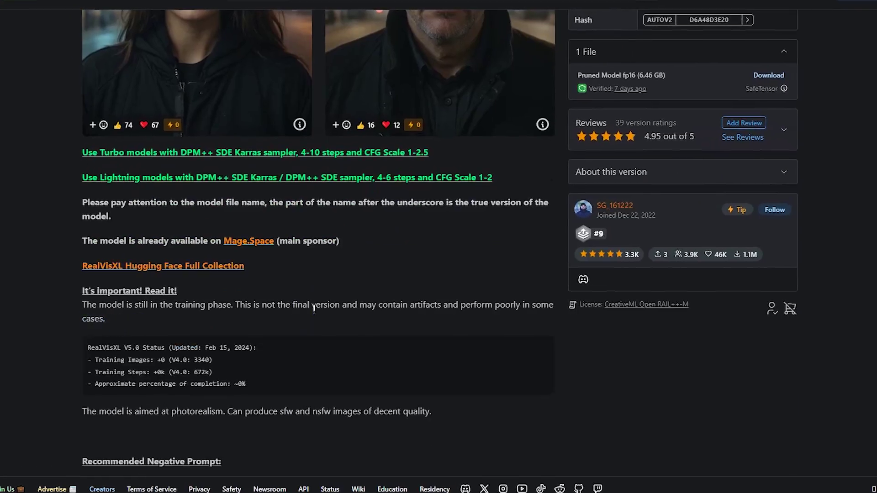
scroll(365, 328, "down", 5)
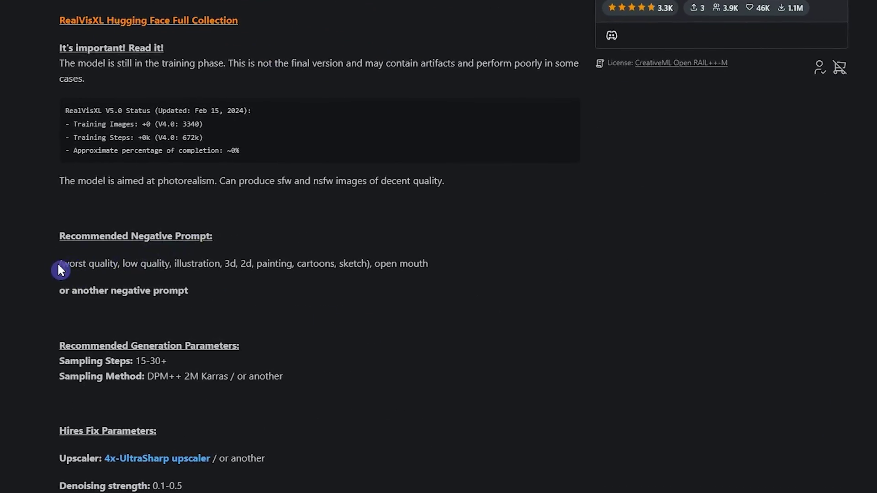
left_click(432, 266)
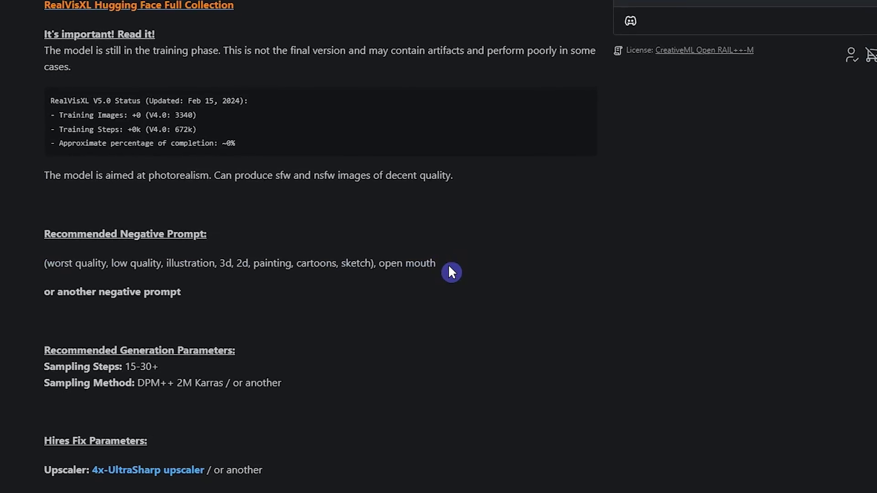
scroll(451, 267, "down", 3)
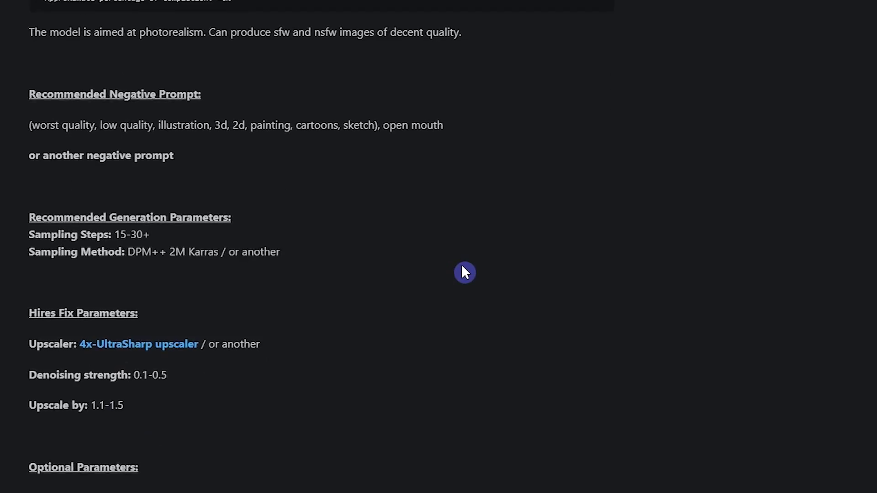
scroll(451, 266, "up", 10)
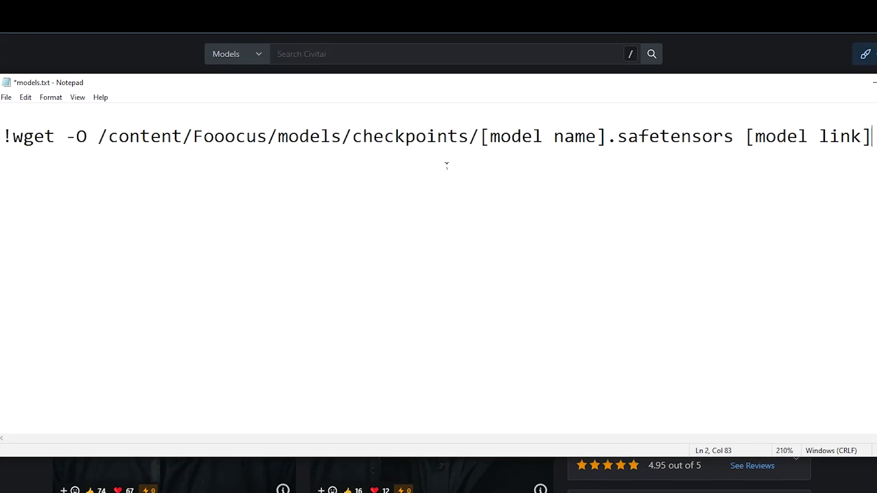
Step: Replace [model name] with RealVisXL in models.txt and copy the model's Civitai download link
left_click_drag(478, 136, 3, 136)
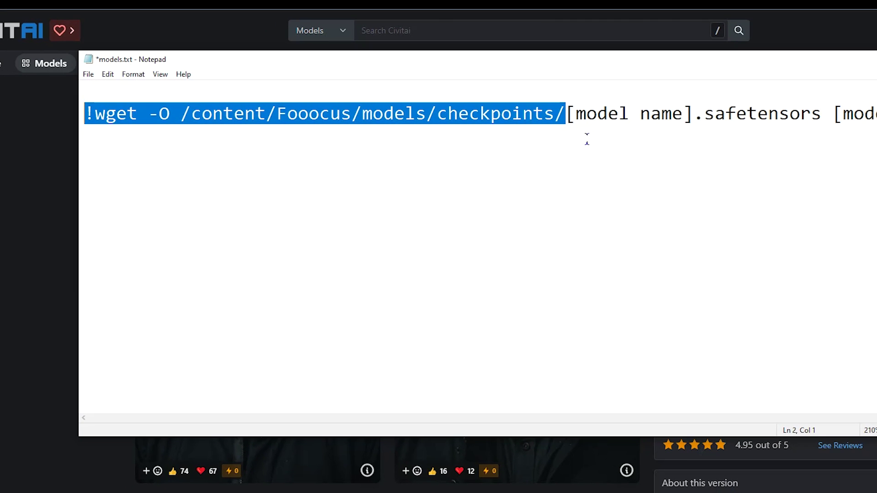
left_click_drag(567, 114, 752, 118)
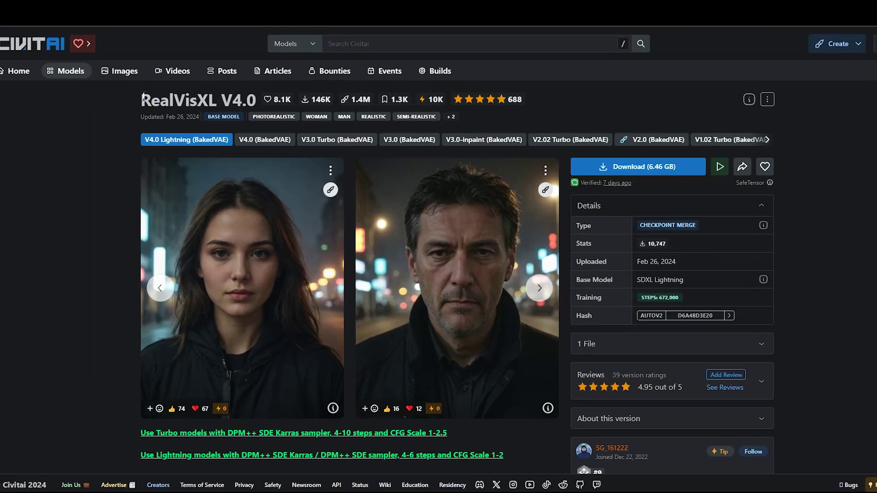
left_click_drag(176, 98, 224, 95)
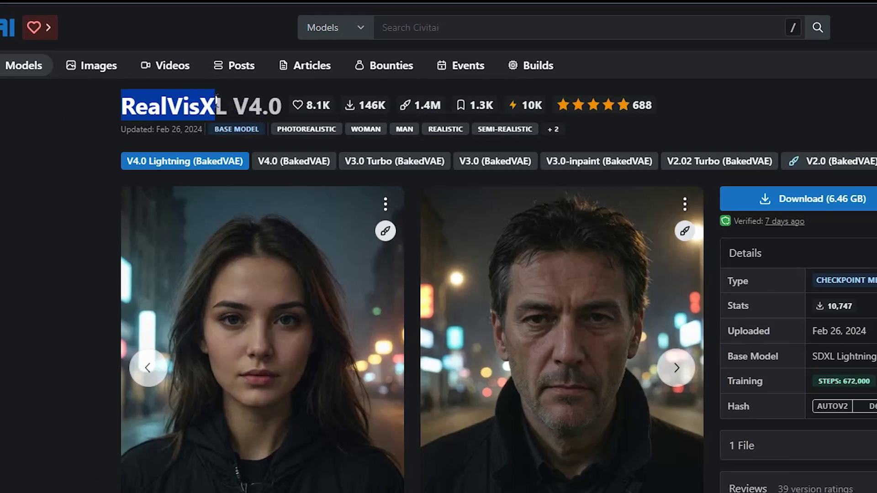
key("ctrl+c")
key("alt+Tab")
key("ctrl+v")
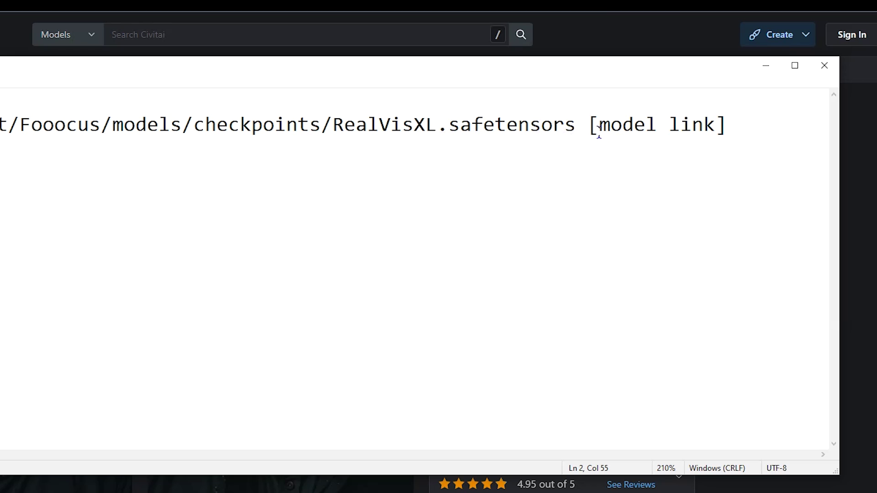
key("alt+Tab")
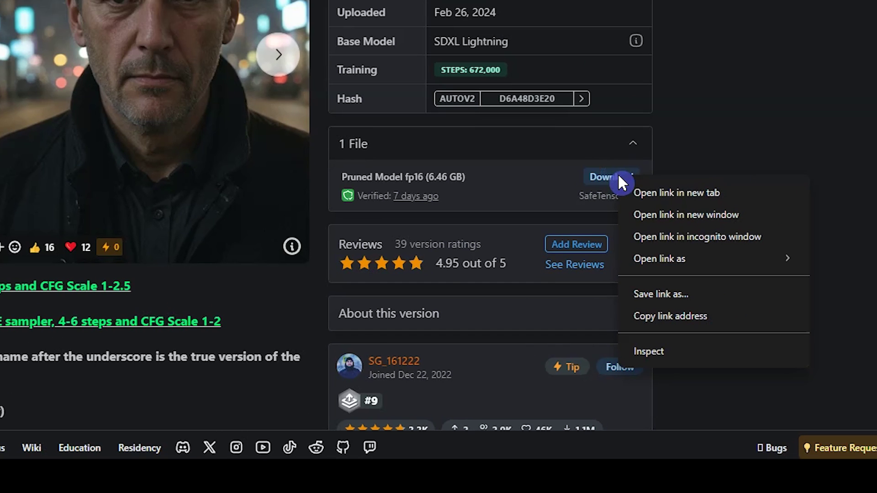
left_click(726, 320)
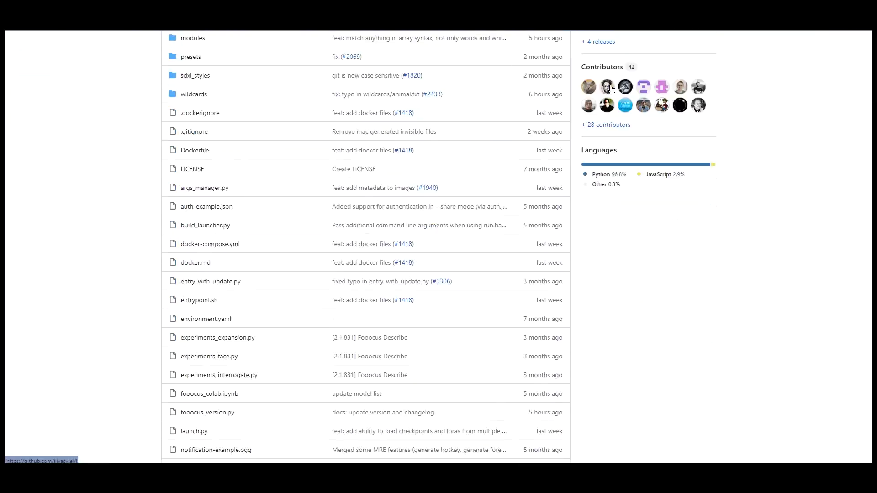
Step: Open fooocus_colab.ipynb in Colab from the README's Colab section
scroll(649, 90, "down", 20)
scroll(757, 50, "up", 10)
scroll(297, 105, "down", 10)
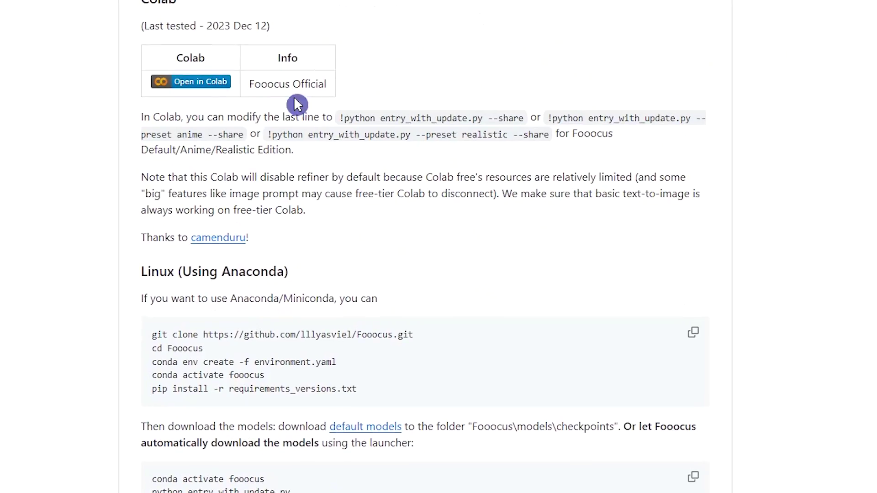
left_click(203, 84)
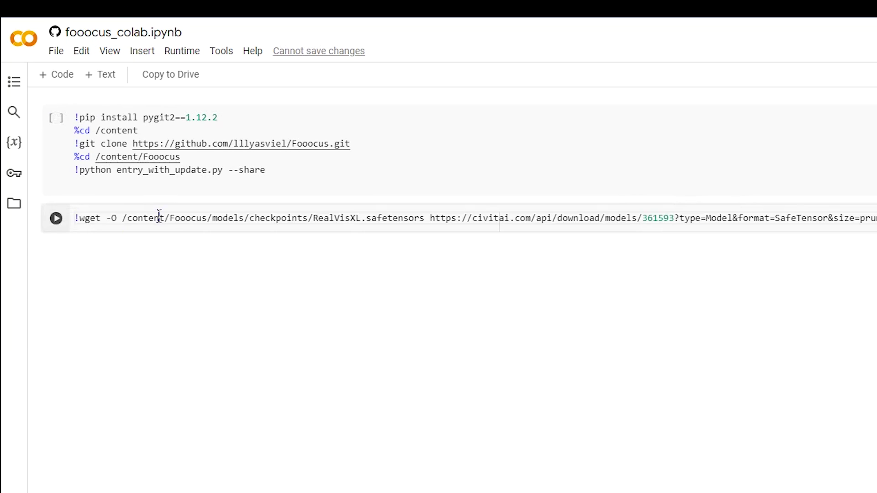
Step: Move '!python entry_with_update.py --share' into a new third cell and save a copy in Drive
left_click(557, 238)
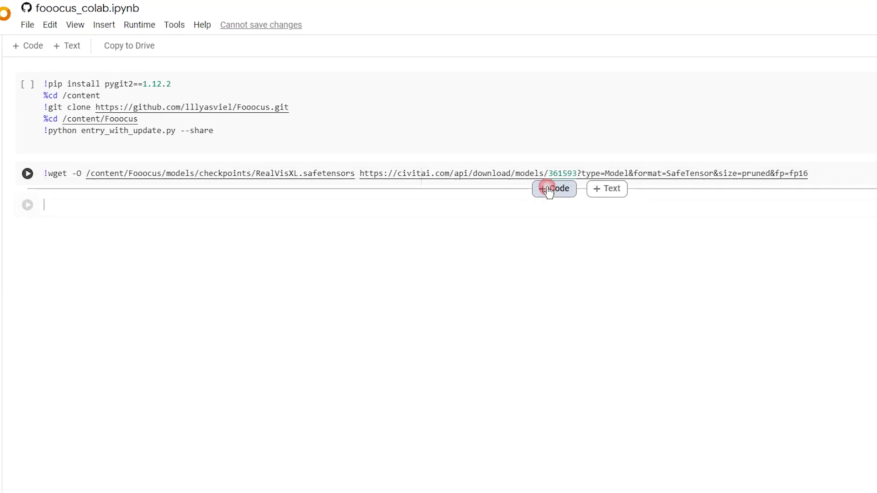
left_click_drag(250, 131, 32, 132)
key("ctrl+x")
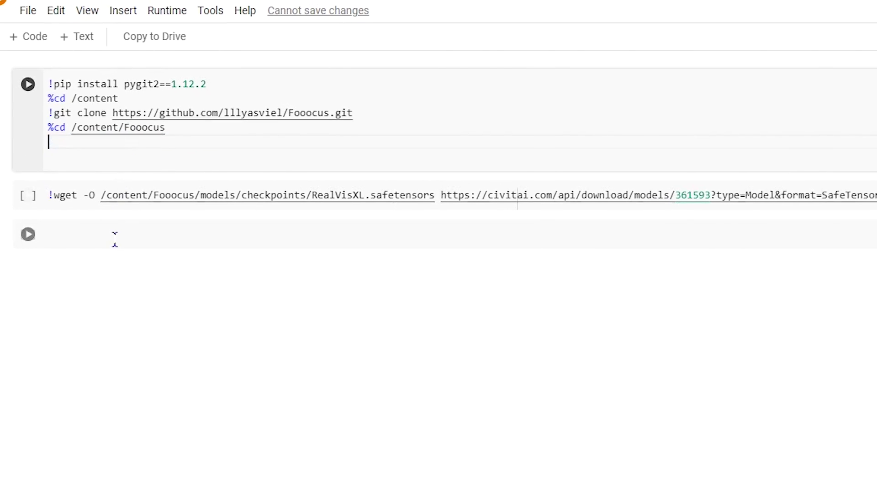
left_click(109, 233)
key("ctrl+v")
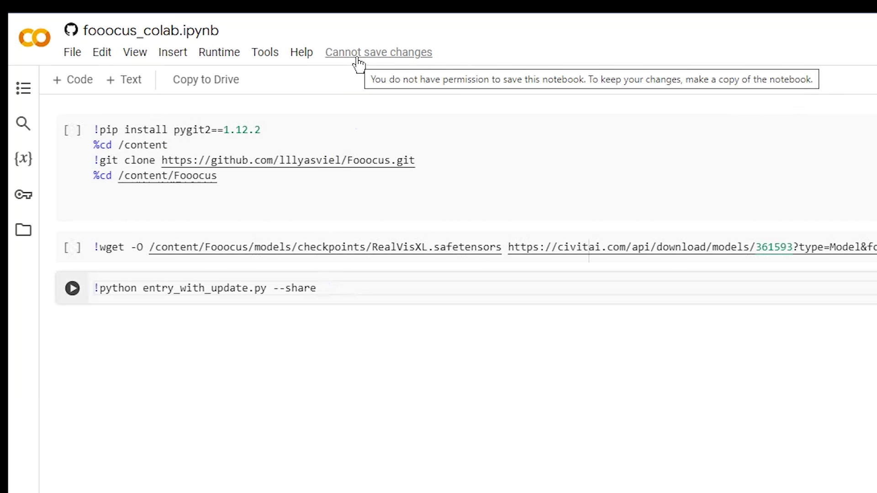
left_click(69, 53)
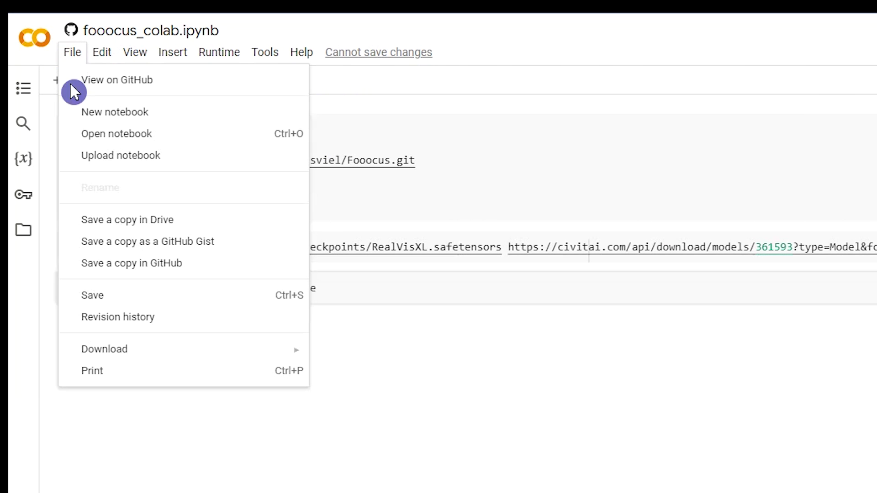
left_click(225, 221)
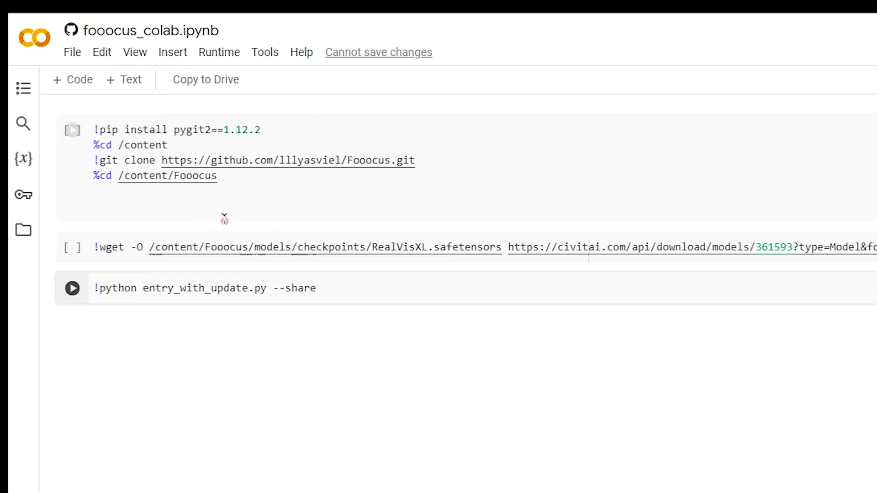
Step: Run the setup cell and expand Fooocus > models > checkpoints to find RealVisXL.safetensors
left_click(74, 120)
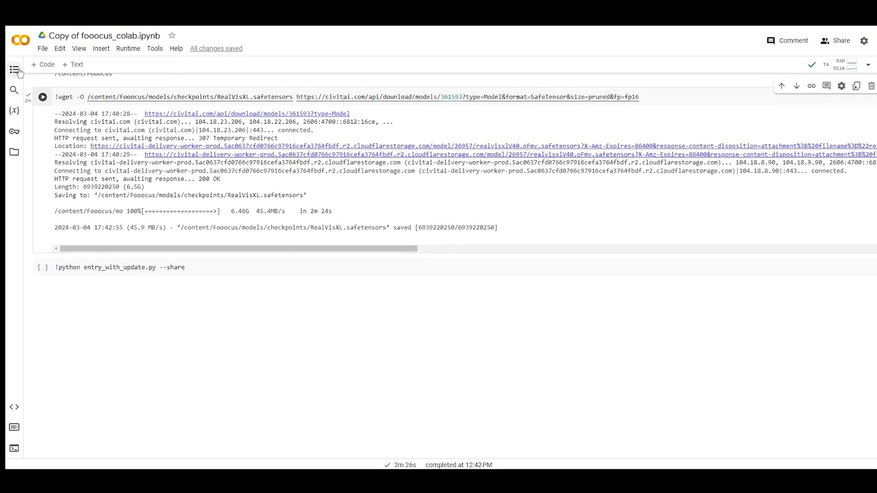
left_click(31, 82)
left_click(31, 208)
left_click(98, 108)
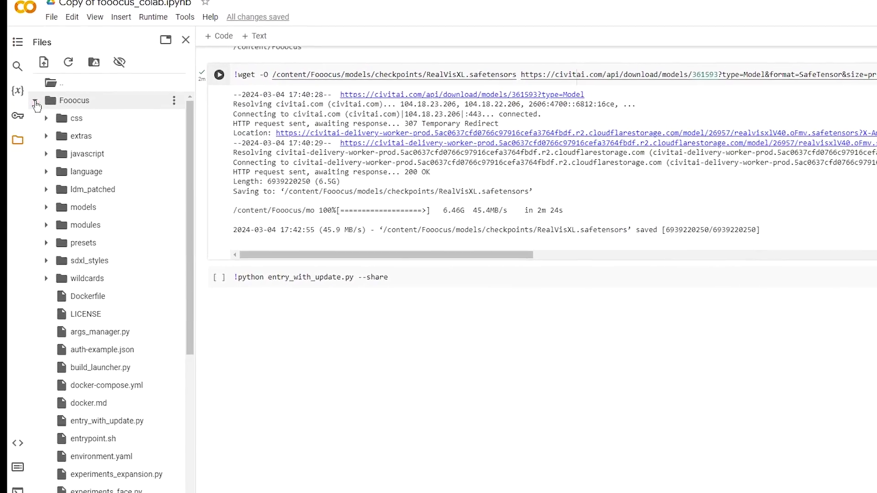
double_click(431, 228)
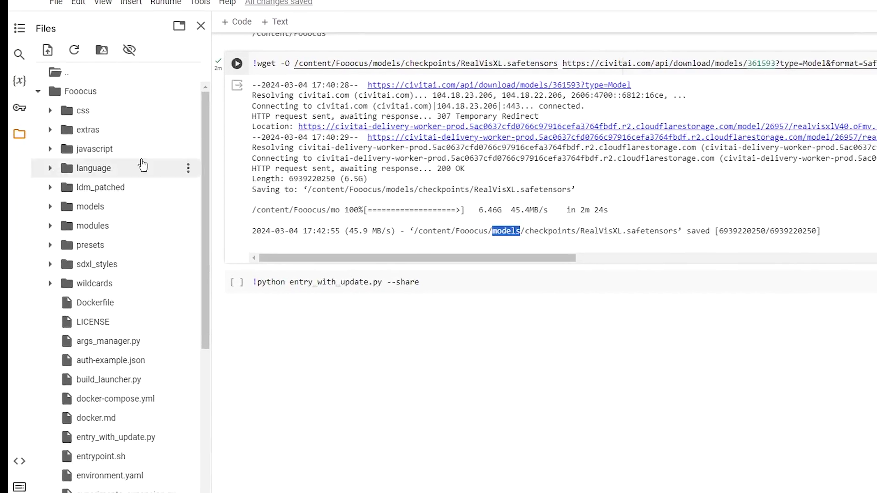
left_click(110, 205)
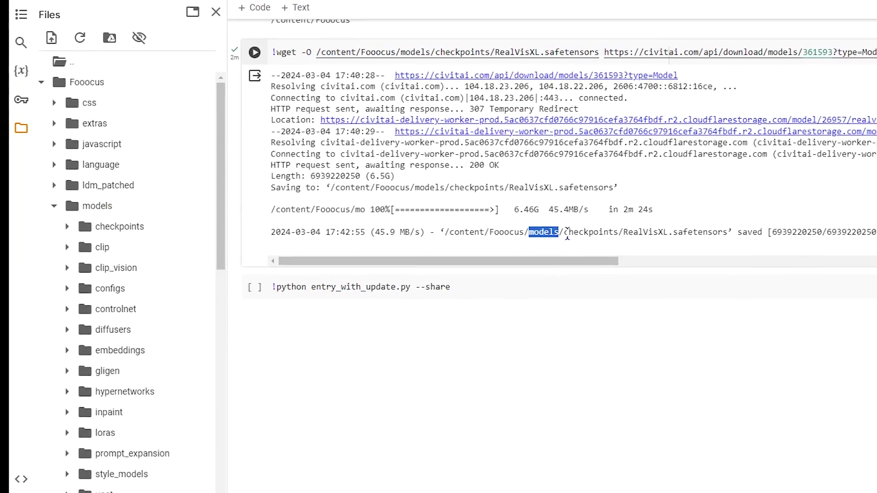
double_click(551, 231)
left_click(137, 171)
Step: Widen the file tree and open the gradio.live public Fooocus link from the launch log
double_click(712, 233)
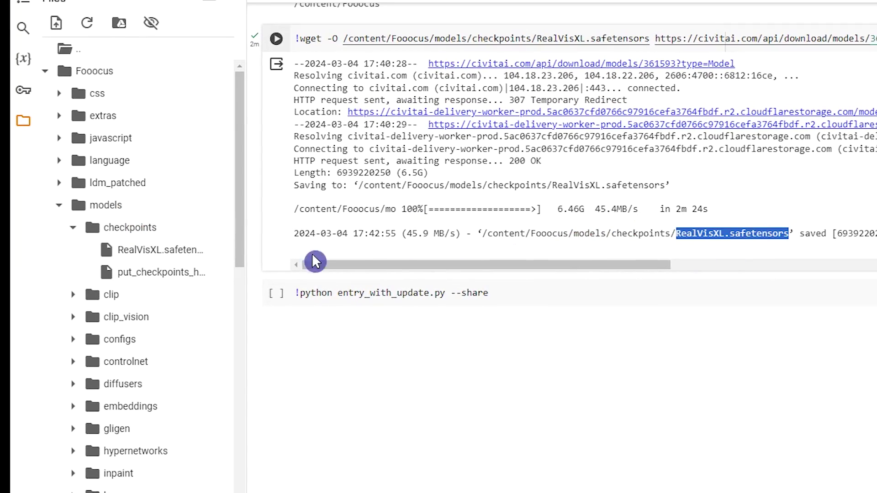
left_click_drag(243, 251, 291, 251)
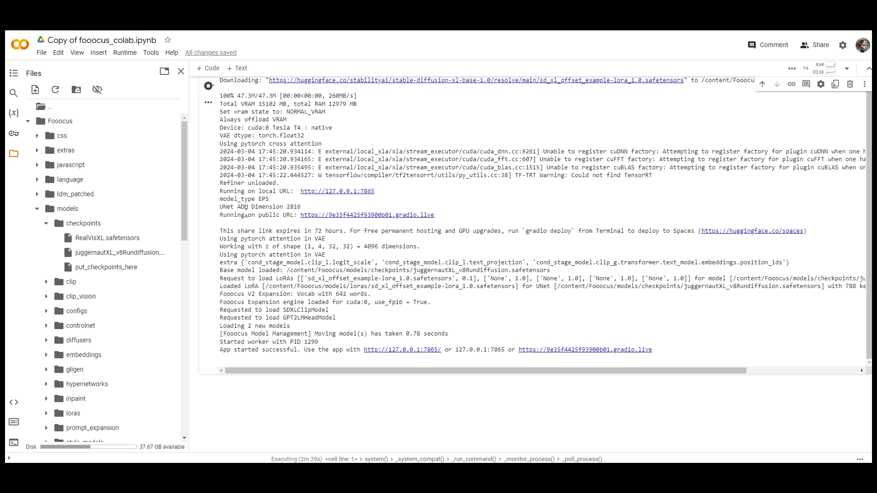
left_click_drag(204, 195, 276, 195)
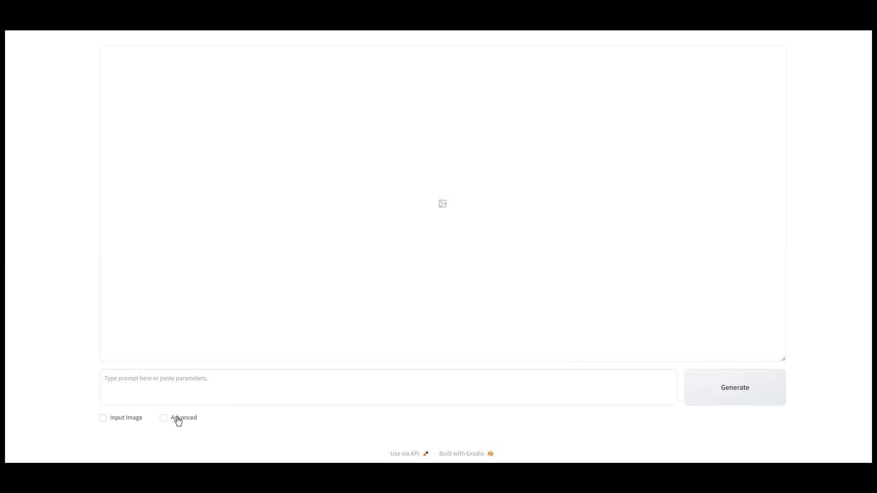
left_click(174, 417)
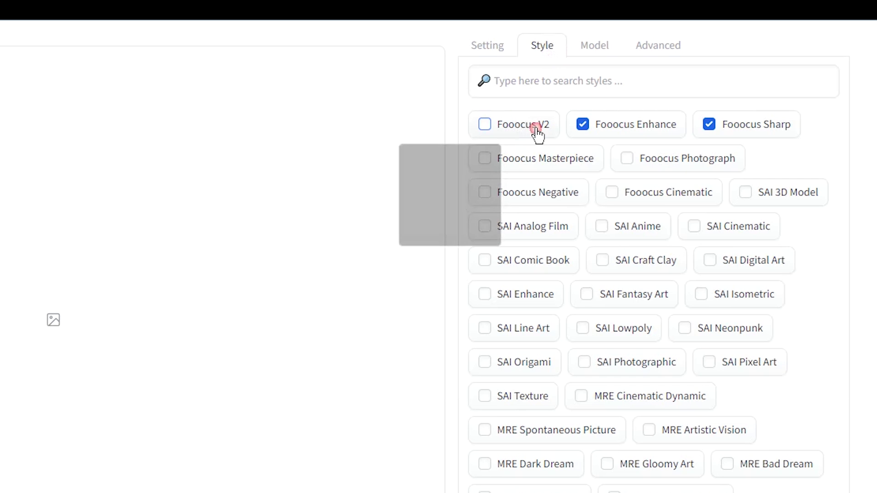
Step: Turn off the Fooocus Sharp style and scroll through the advanced settings
left_click(753, 132)
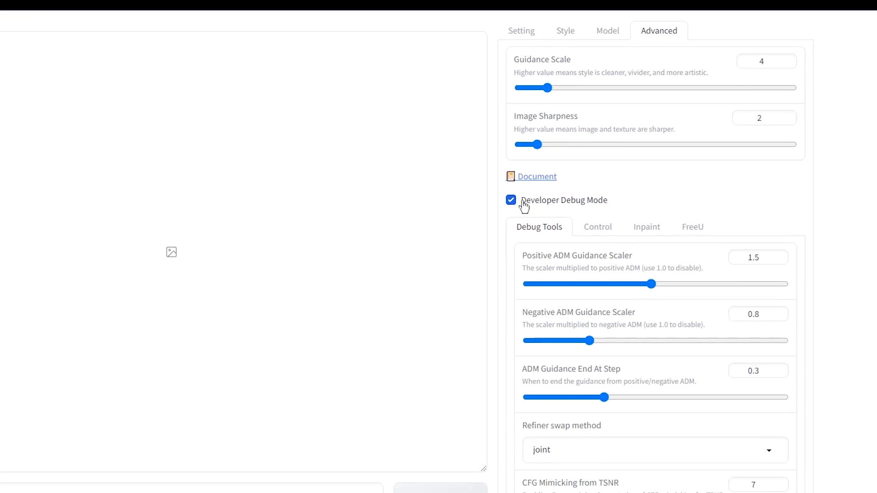
scroll(815, 264, "down", 6)
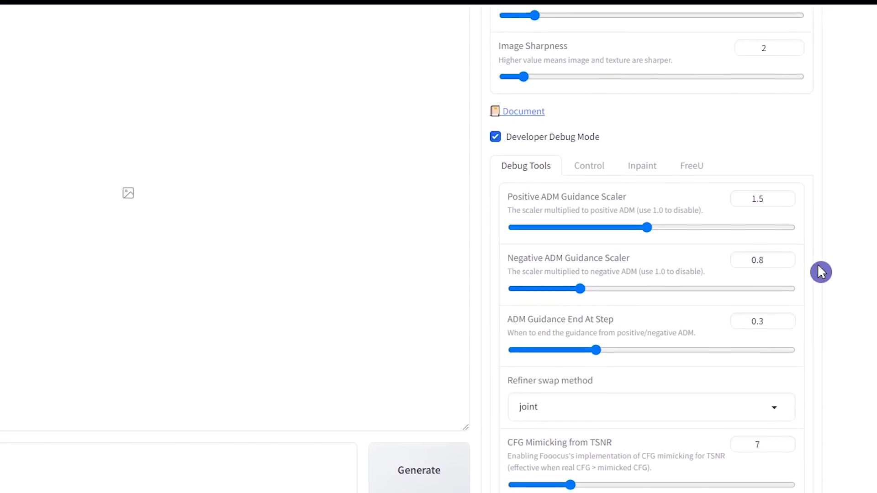
scroll(826, 280, "down", 3)
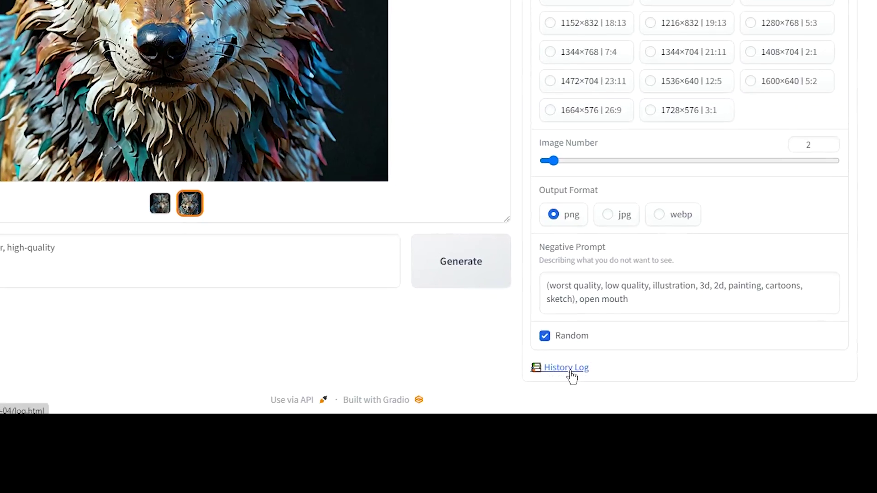
Step: Open the History Log and scroll through past wolf and blue-haired woman generations
left_click(560, 338)
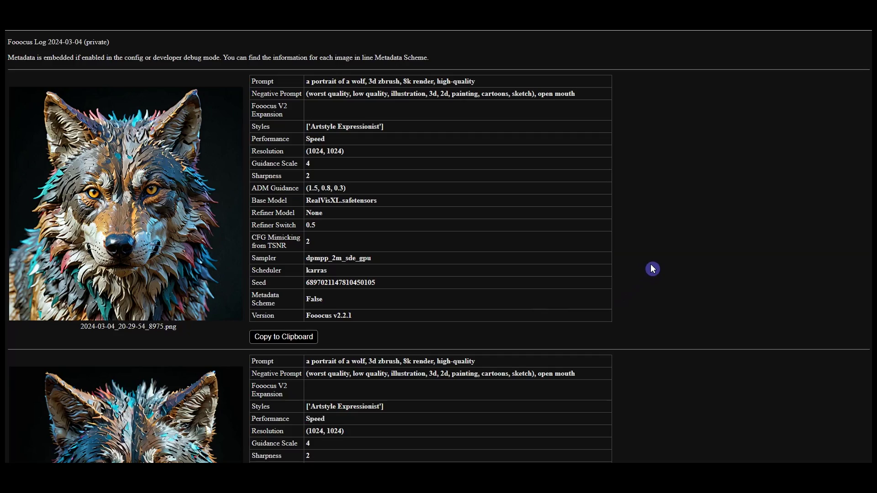
scroll(673, 269, "down", 15)
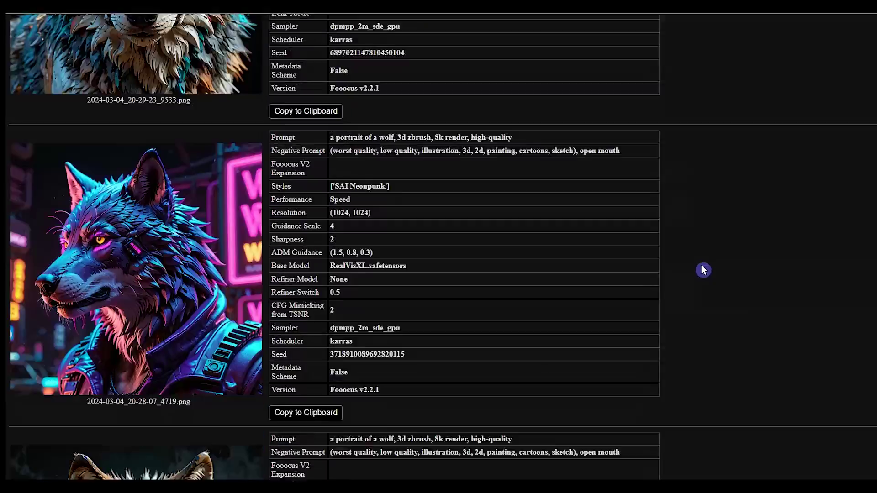
scroll(733, 271, "down", 15)
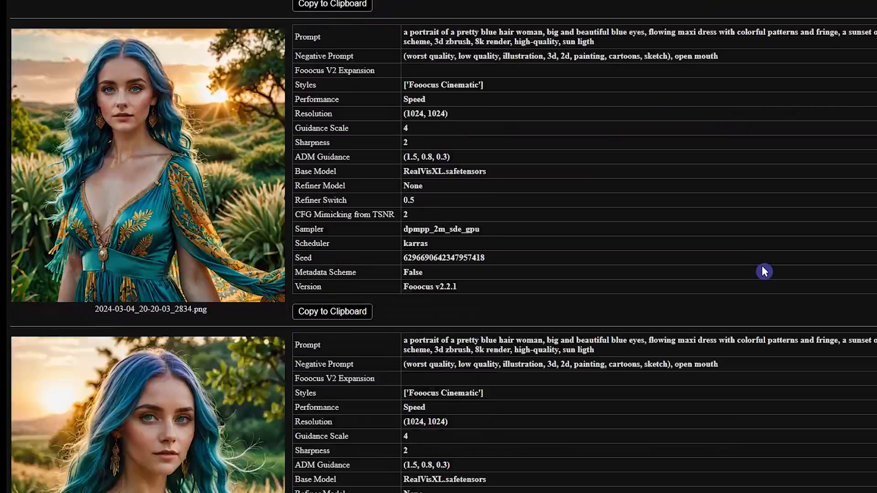
scroll(799, 270, "down", 10)
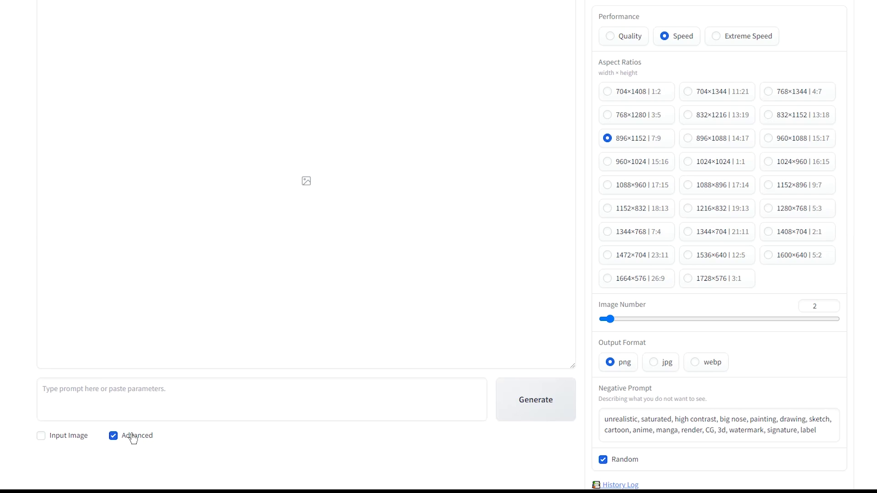
Step: Paste the prepared blue-haired girl prompt into the prompt box
left_click(366, 390)
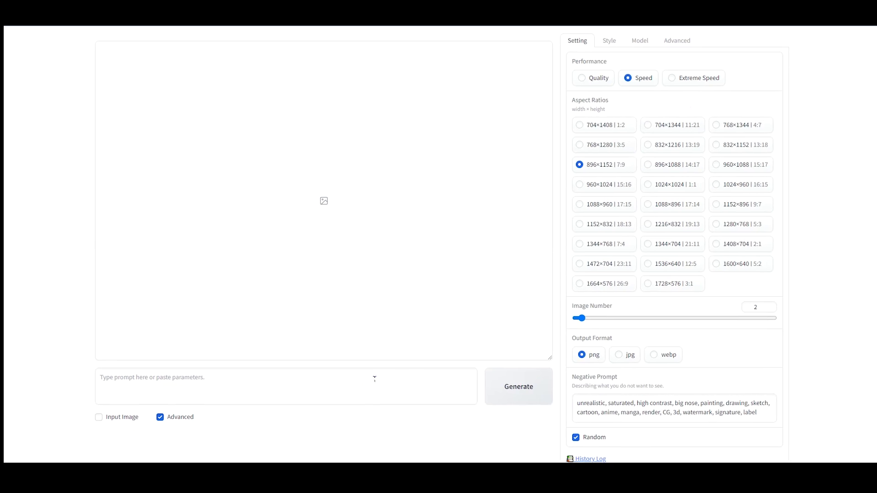
key("ctrl+v")
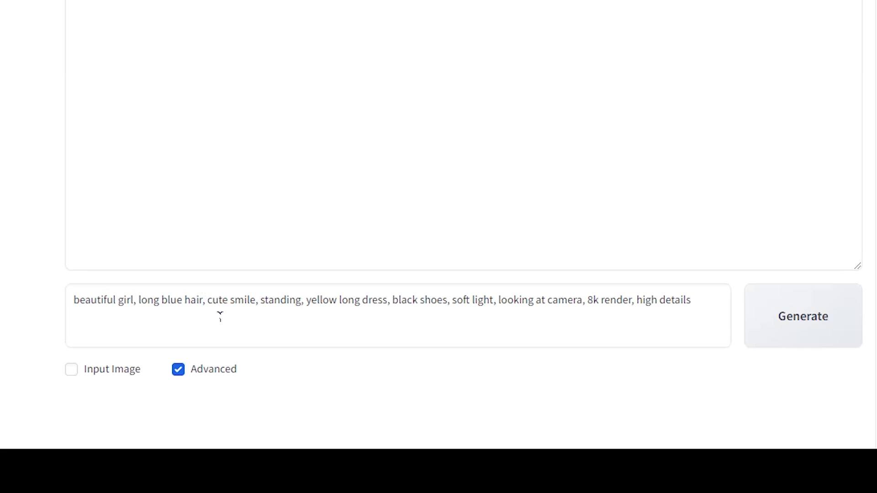
left_click(220, 315)
Step: Choose the 1024×1024 aspect ratio and 3 images per run, and confirm the selected styles
left_click(621, 169)
scroll(594, 274, "down", 1)
left_click(547, 309)
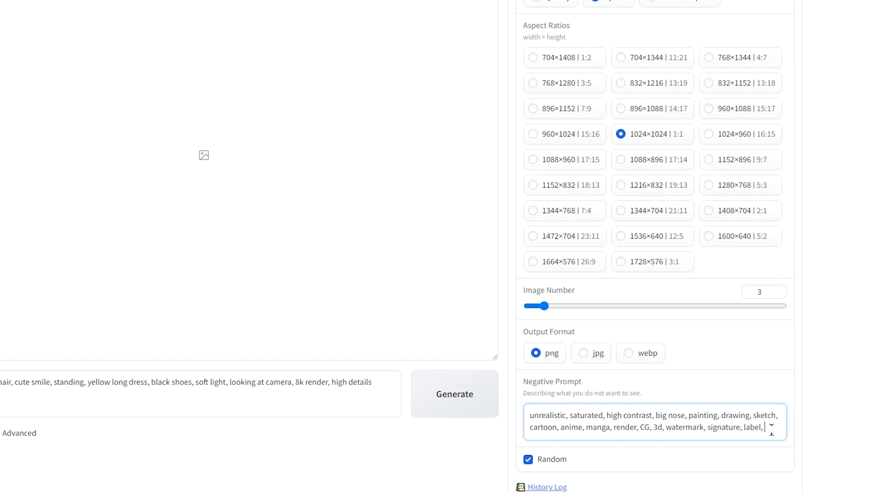
scroll(771, 430, "up", 1)
left_click(562, 3)
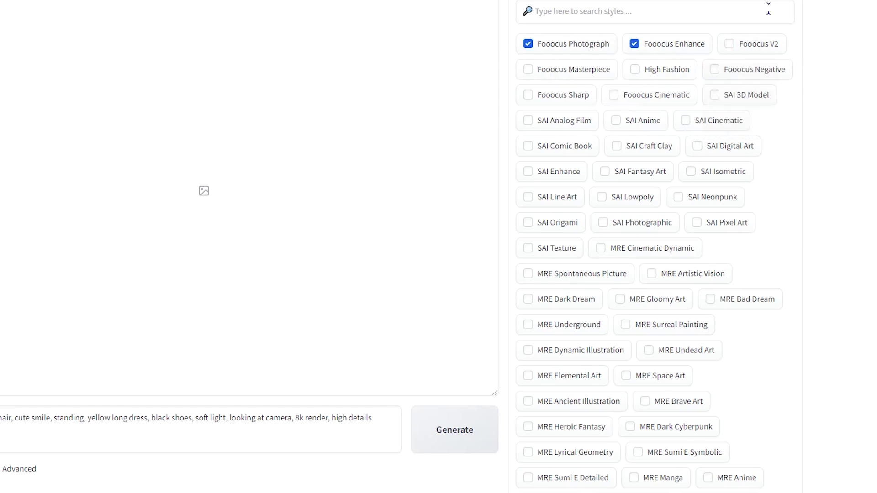
left_click(583, 41)
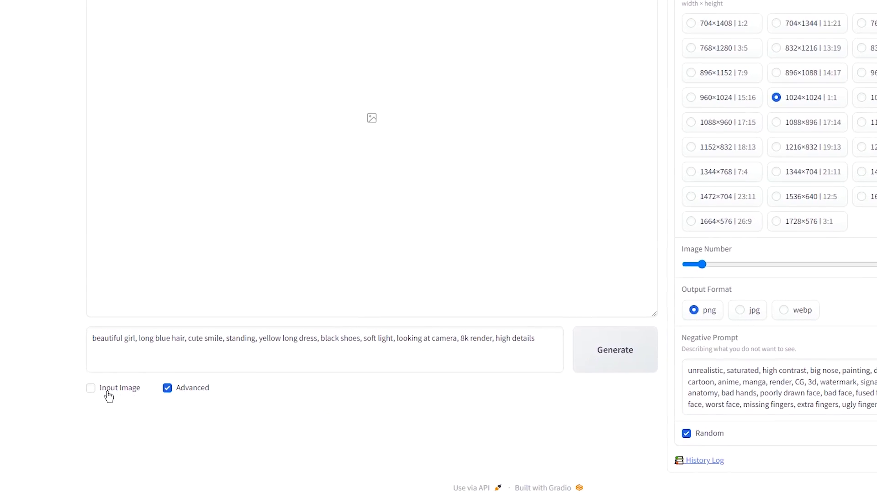
Step: Enable image prompts and set the first reference to PyraCanny with Stop At about 0.83
left_click(108, 393)
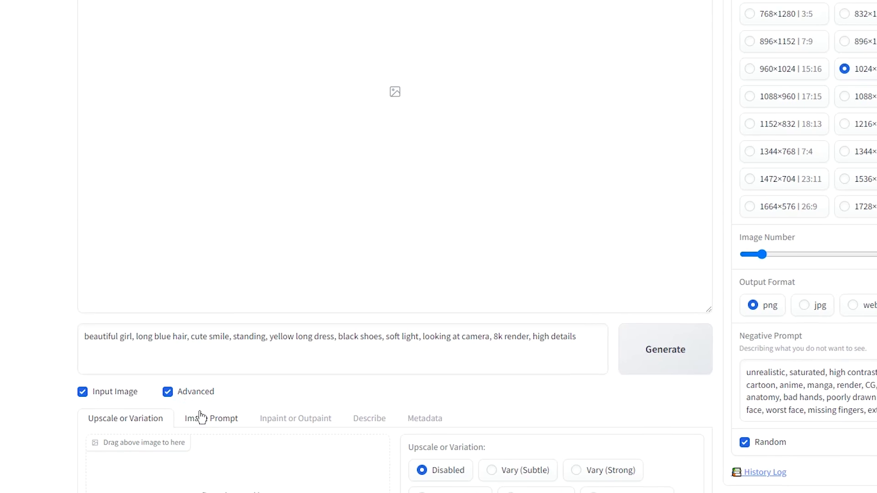
left_click(201, 416)
scroll(204, 366, "down", 5)
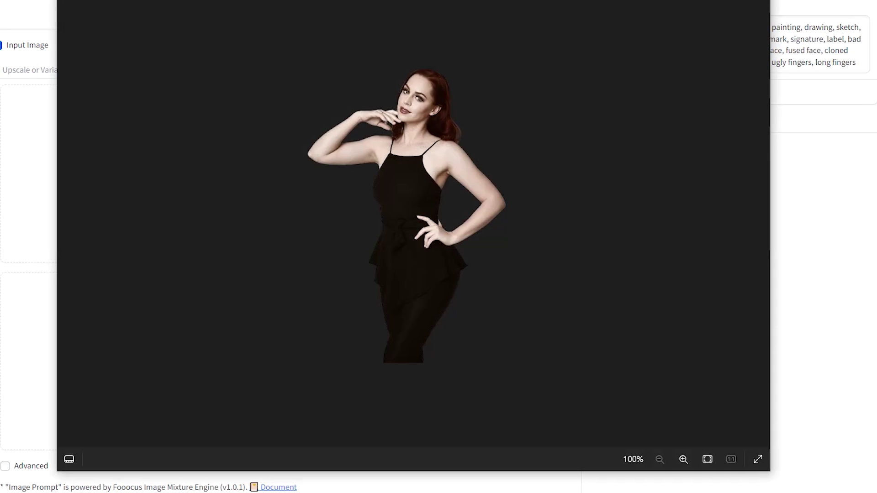
left_click(5, 466)
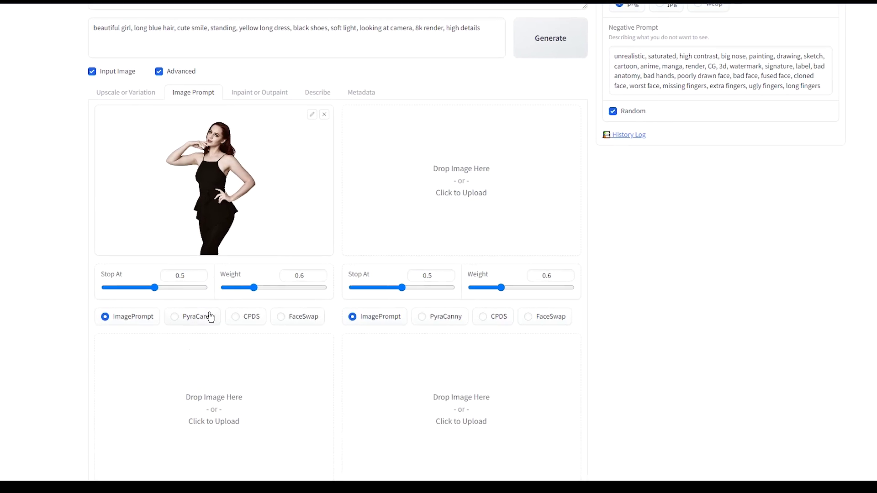
left_click(210, 317)
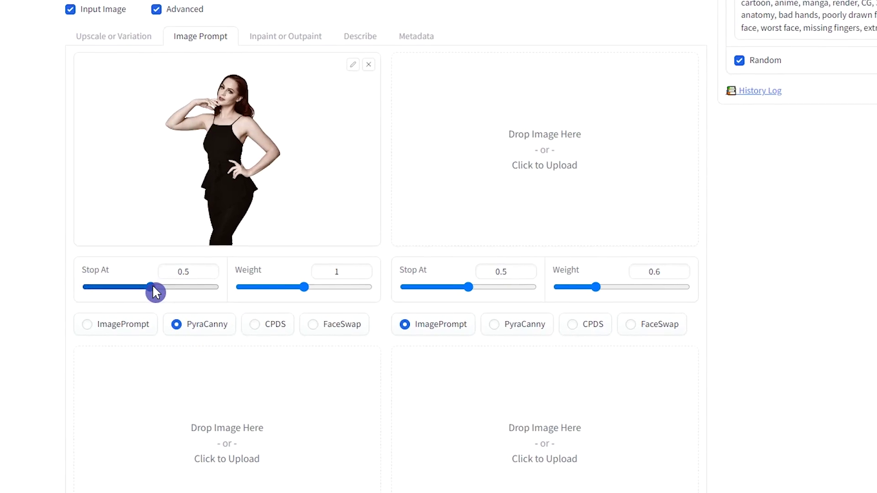
left_click_drag(152, 287, 205, 287)
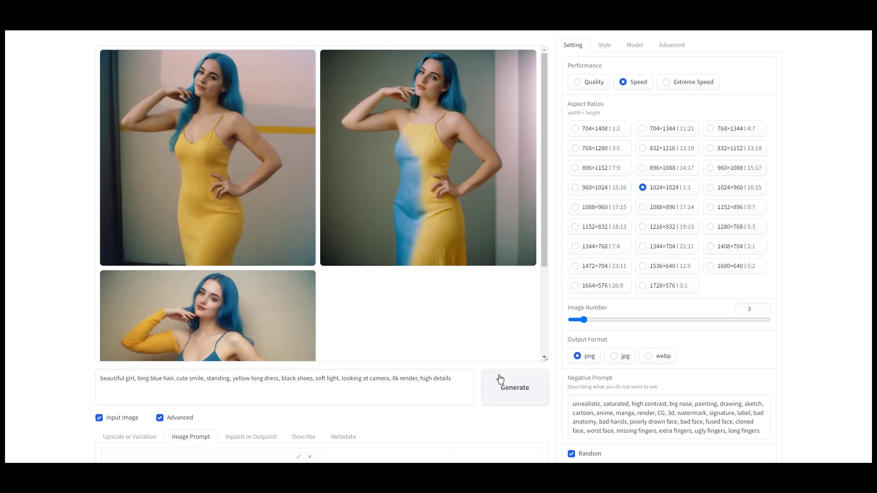
Step: View the second generated image, then scroll through the History Log's per-image metadata
left_click(320, 355)
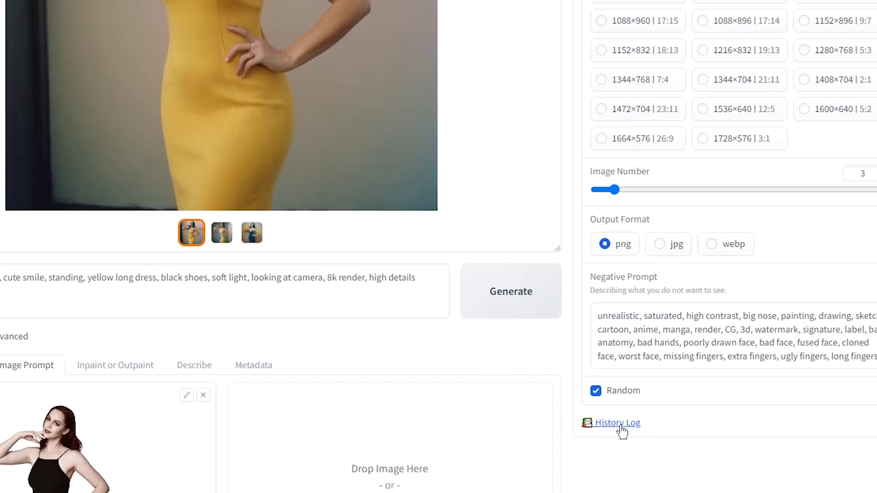
left_click(618, 422)
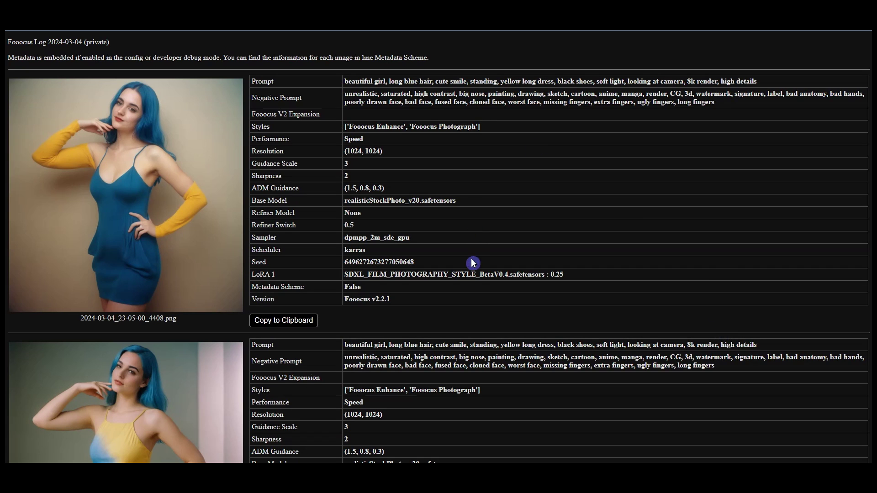
scroll(474, 308, "down", 3)
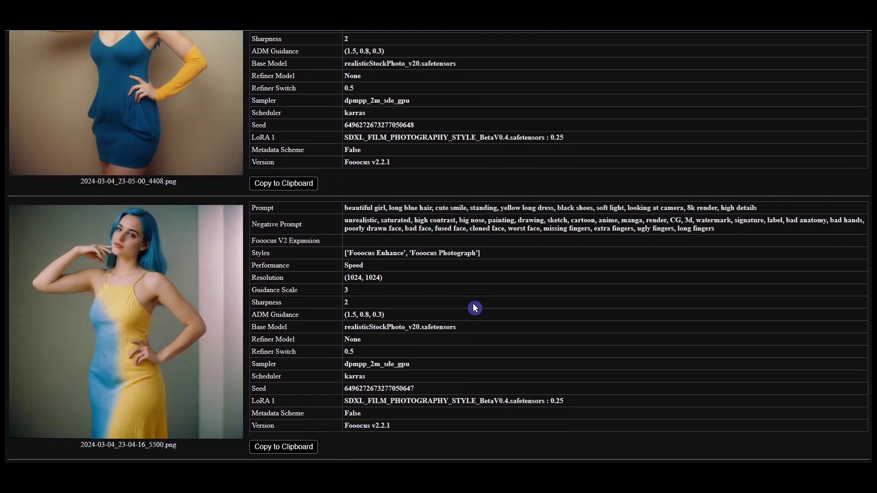
scroll(475, 308, "down", 5)
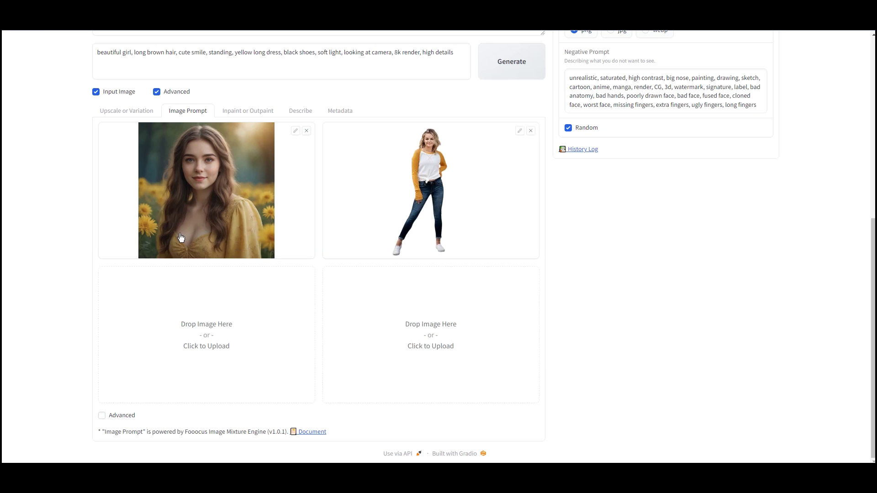
Step: Set the face photo's reference slot to FaceSwap and review the chosen styles
left_click(102, 415)
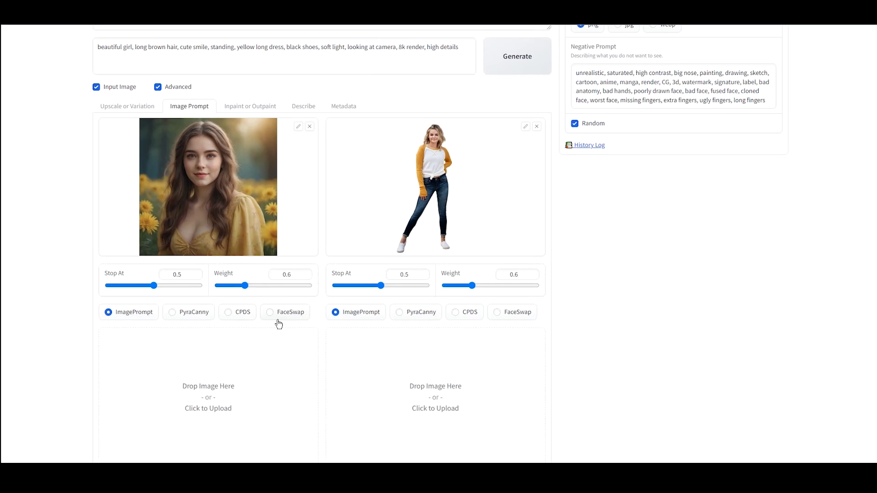
left_click(279, 313)
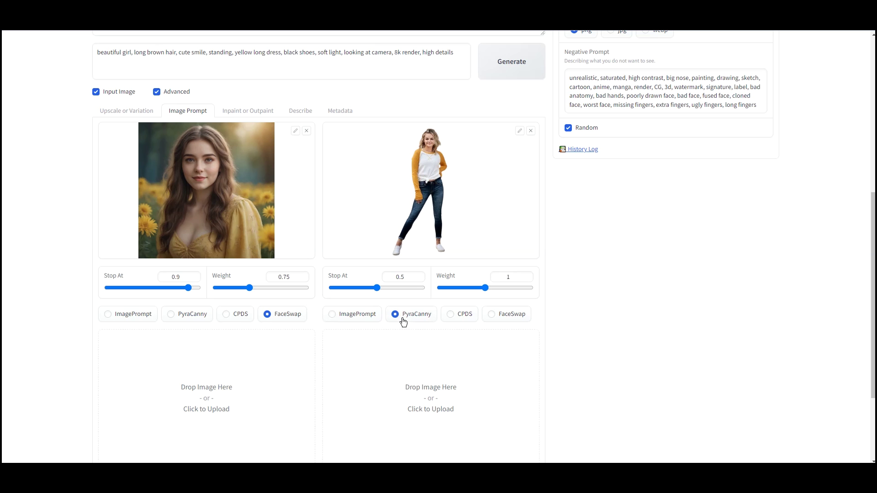
scroll(678, 218, "up", 7)
left_click(602, 50)
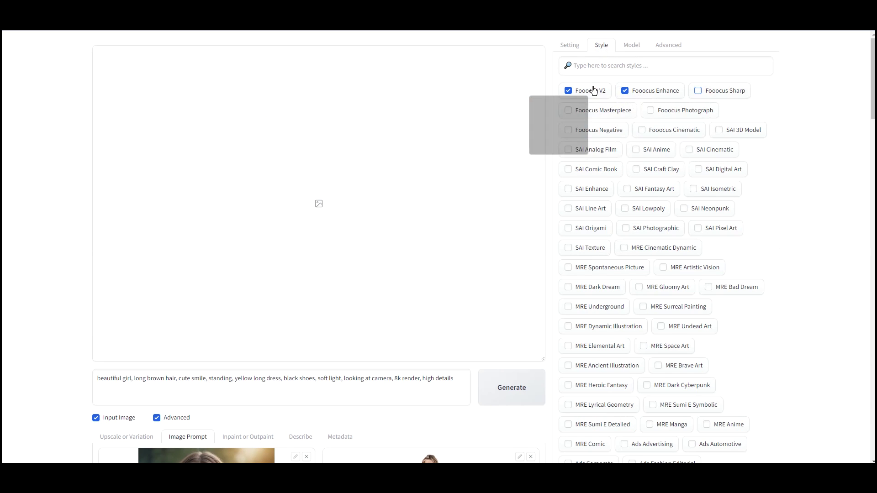
left_click(570, 46)
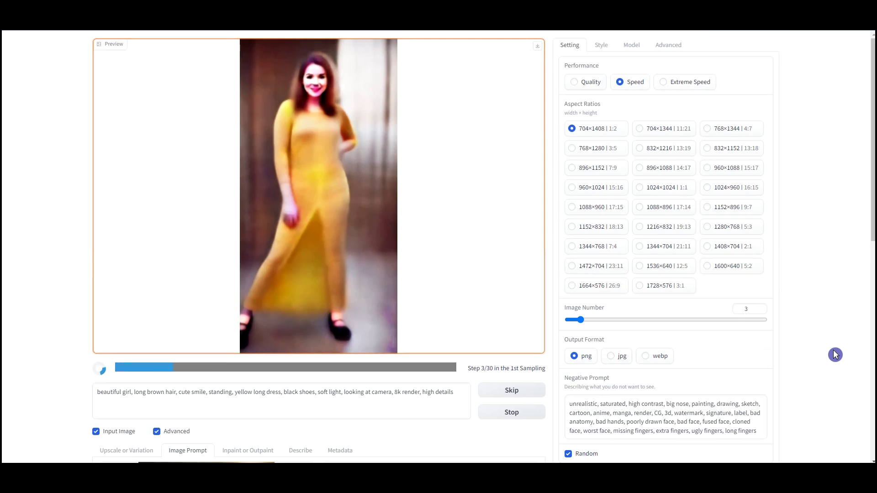
Step: Replace 'long dress' with 't-shirt, black jeans,' in the prompt and nudge the pose Stop At
left_click(319, 349)
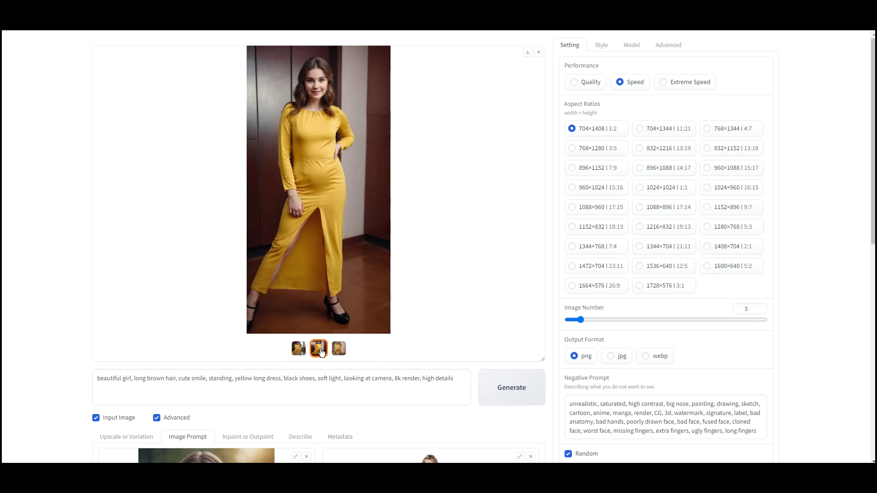
left_click_drag(249, 379, 279, 378)
key("BackSpace")
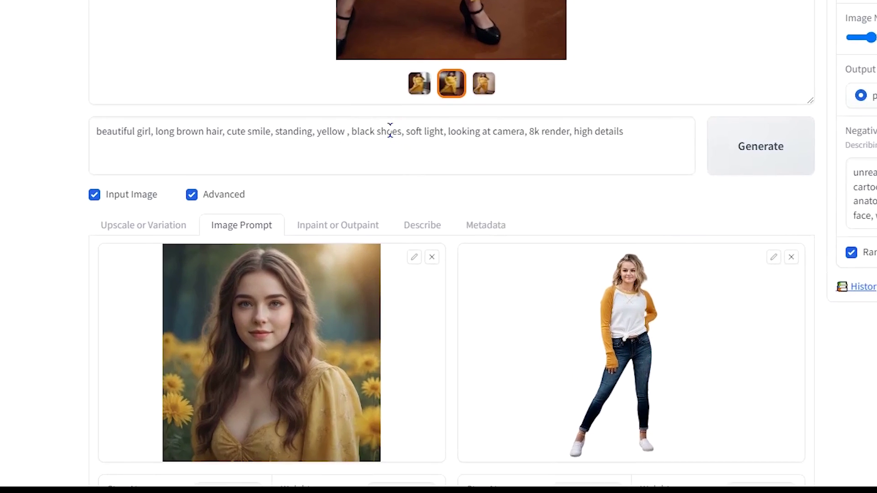
type("t-")
type("shirt, black jeans")
type(",")
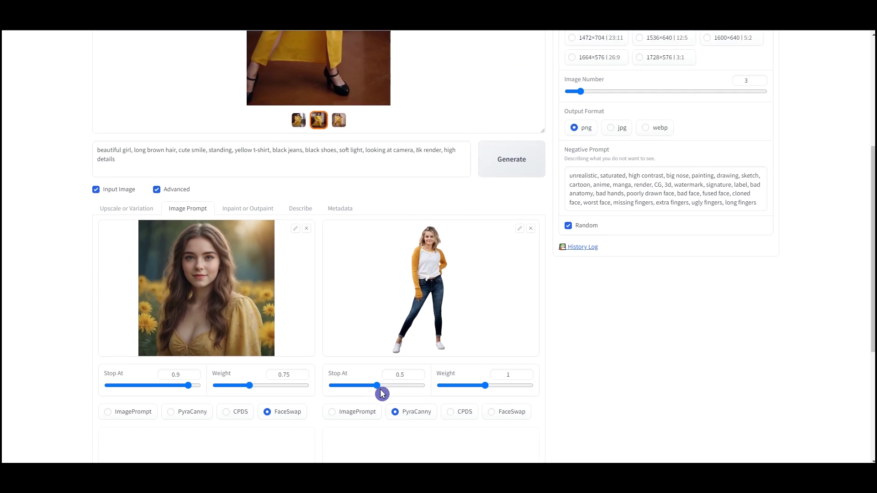
left_click_drag(445, 329, 449, 330)
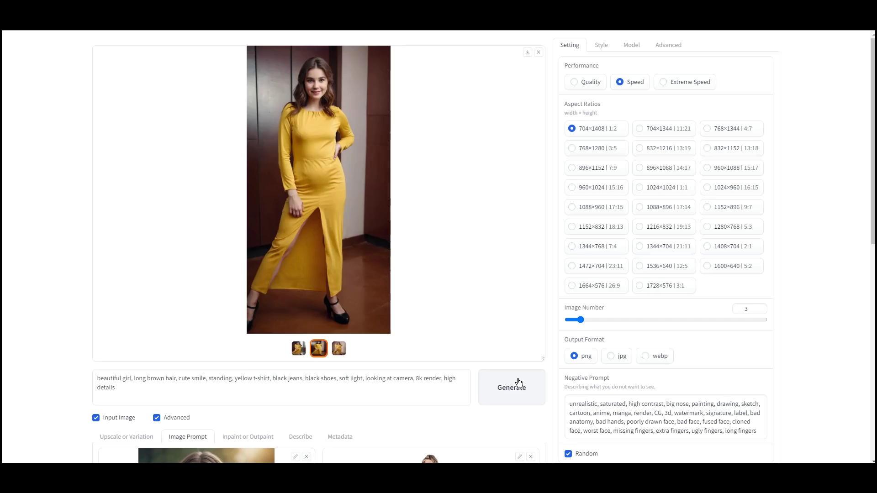
Step: Generate three images from the yellow t-shirt and black jeans prompt
left_click(519, 382)
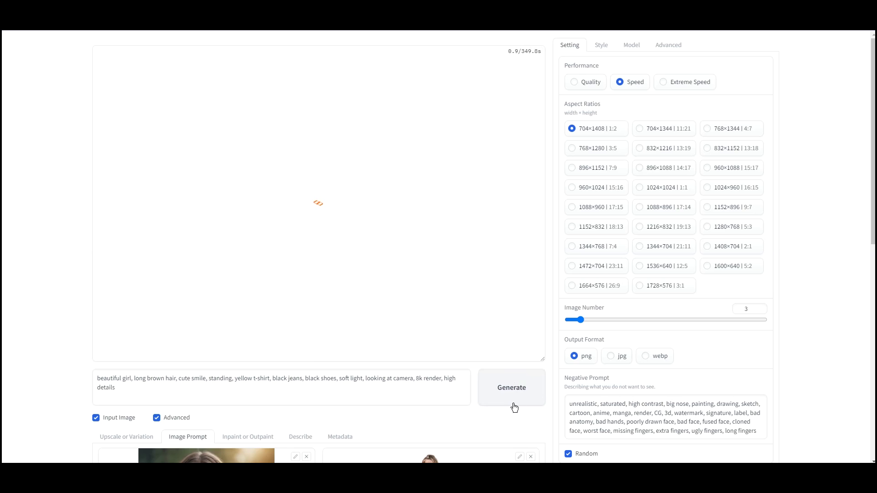